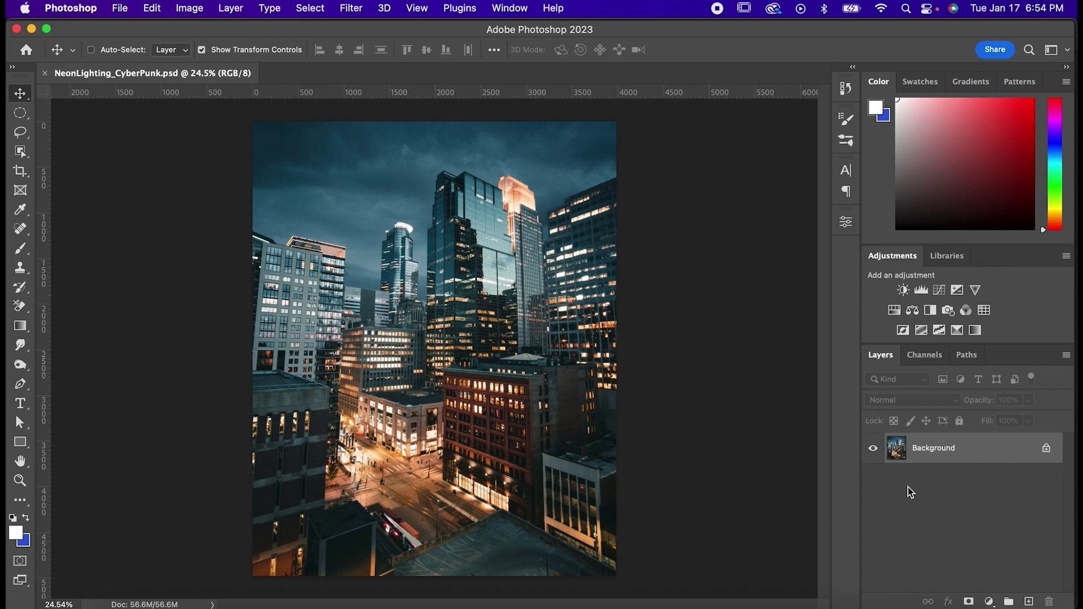
# Duplicate the city photo to Layer 1, convert it to a smart object, and launch Camera Raw Filter.
pyautogui.press('super+j')
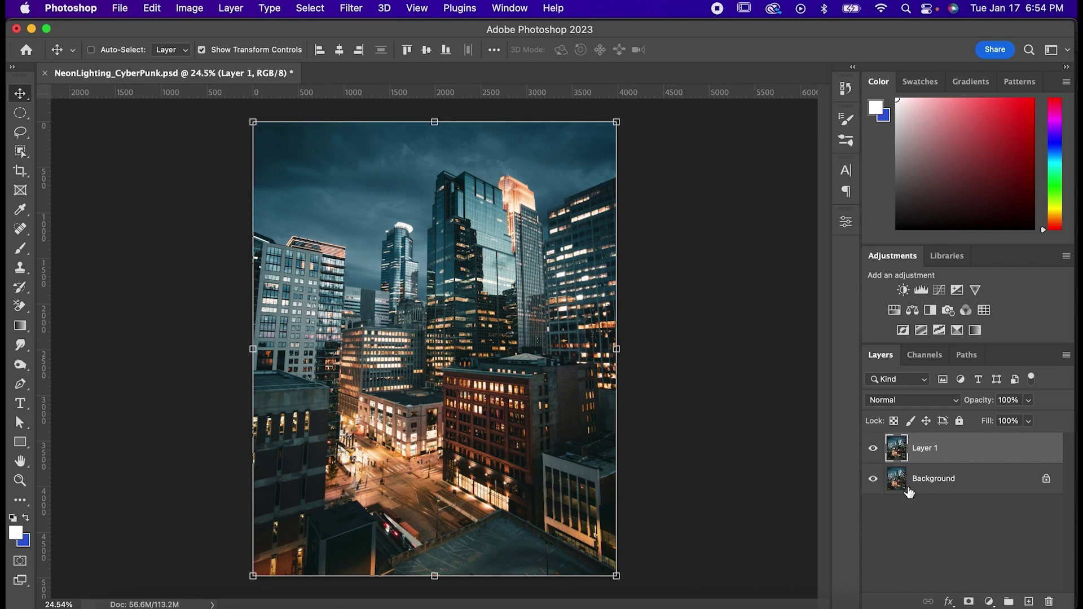
pyautogui.rightClick(933, 449)
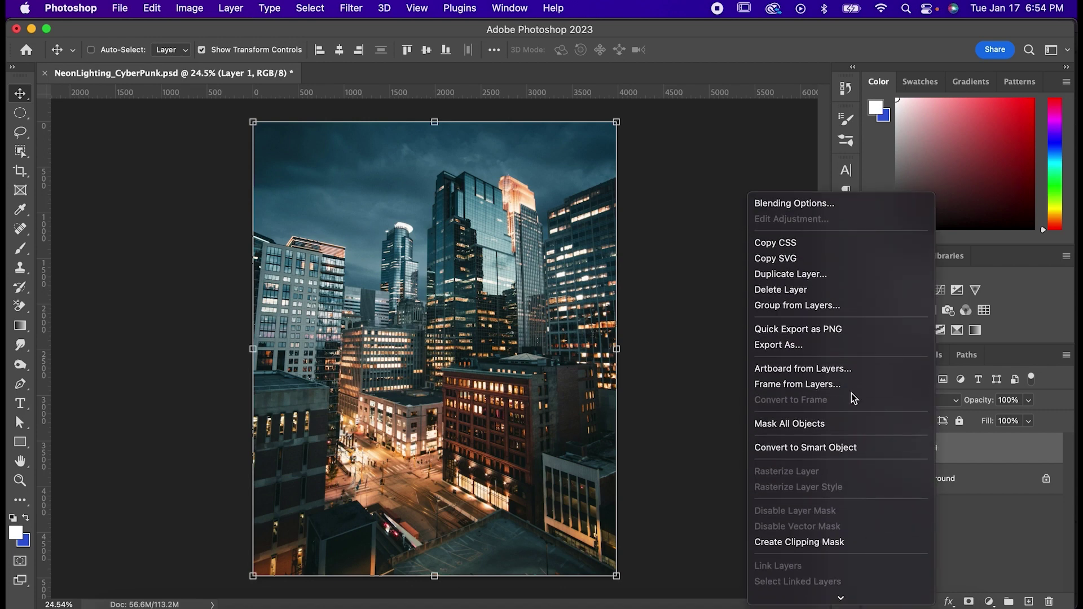
pyautogui.click(849, 448)
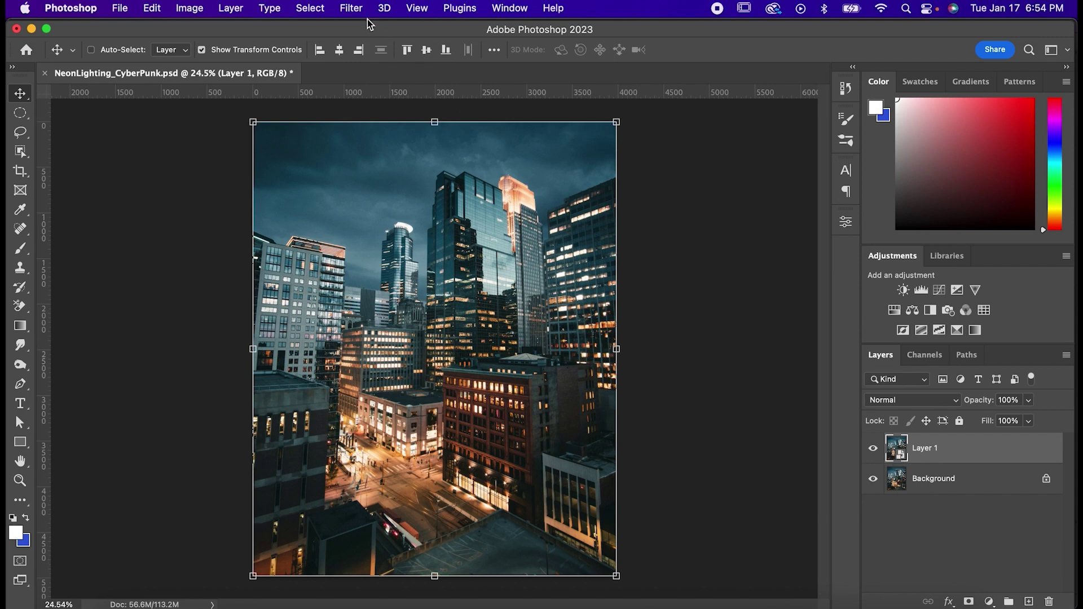
pyautogui.click(351, 7)
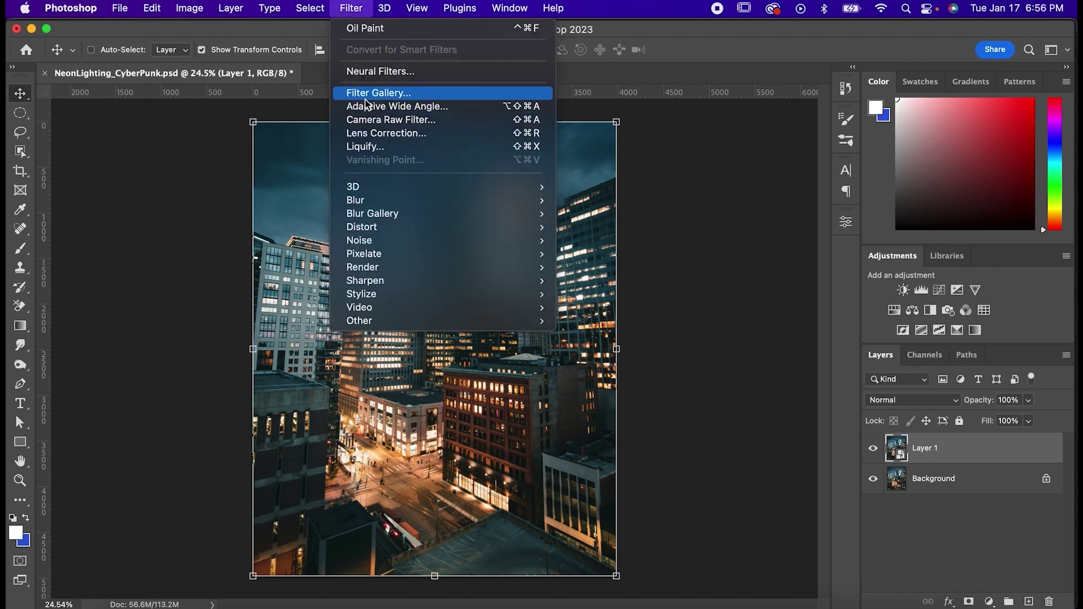
pyautogui.click(368, 121)
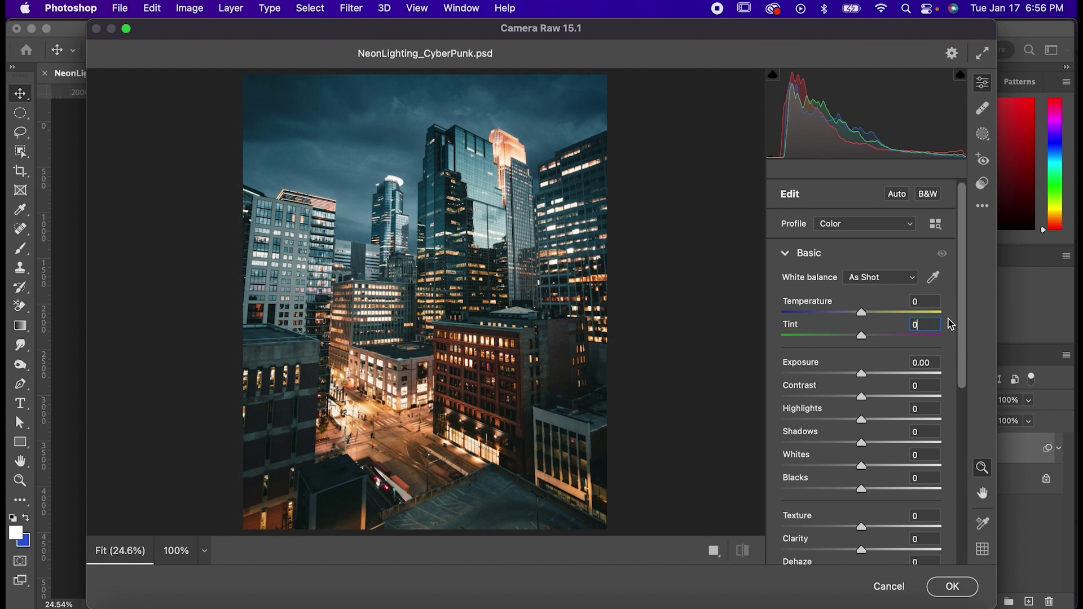
# In Camera Raw Basic, set Tint +35, Contrast +12, Highlights +5 and Shadows -40.
pyautogui.write('35')
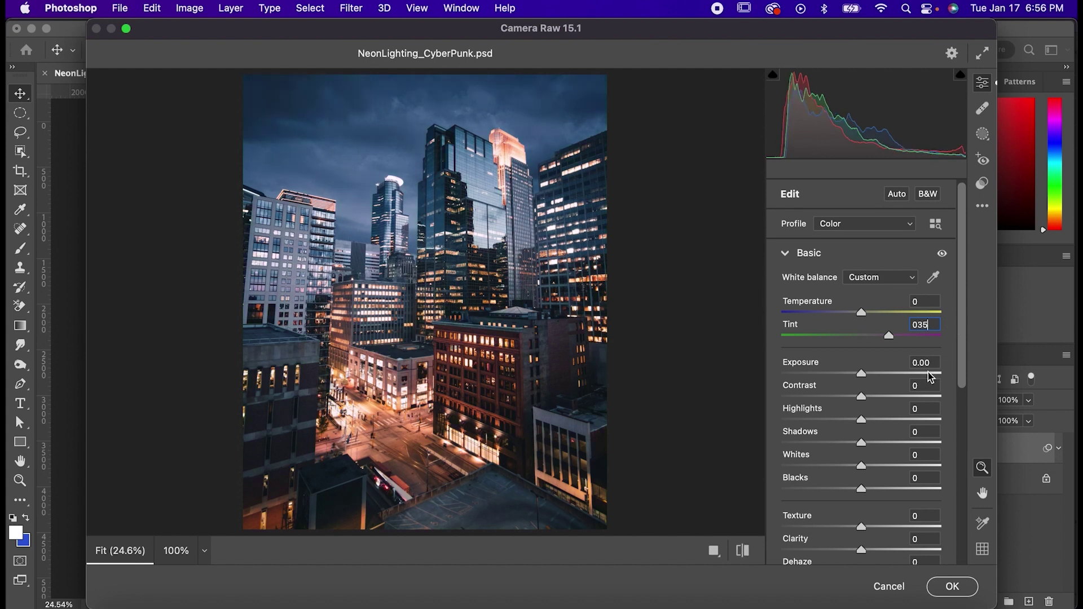
pyautogui.write('12')
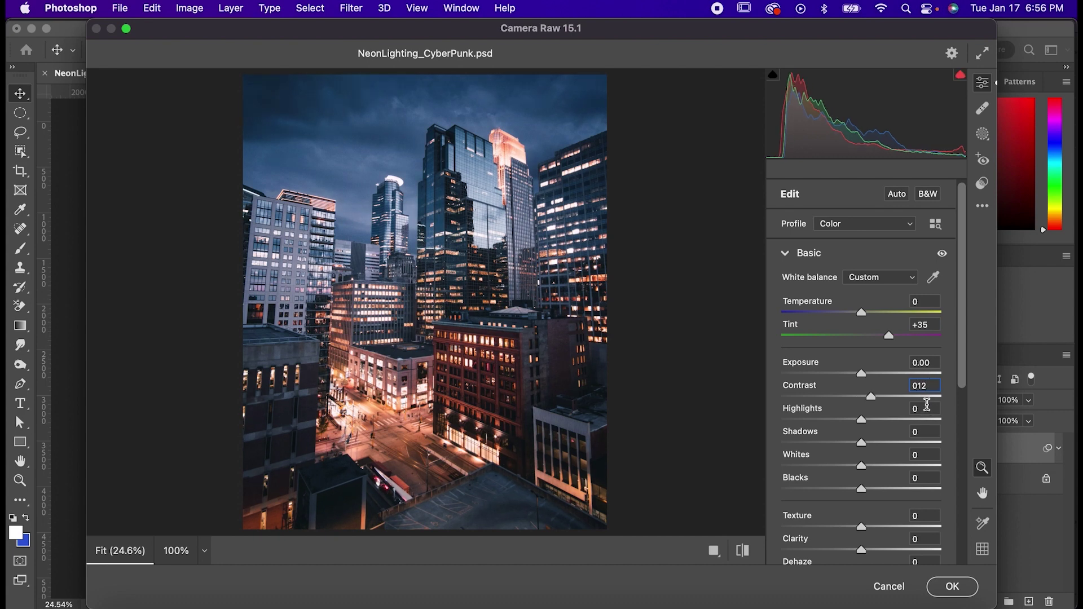
pyautogui.write('5')
pyautogui.press('Tab')
pyautogui.press('BackSpace')
pyautogui.write('-40')
pyautogui.press('Tab')
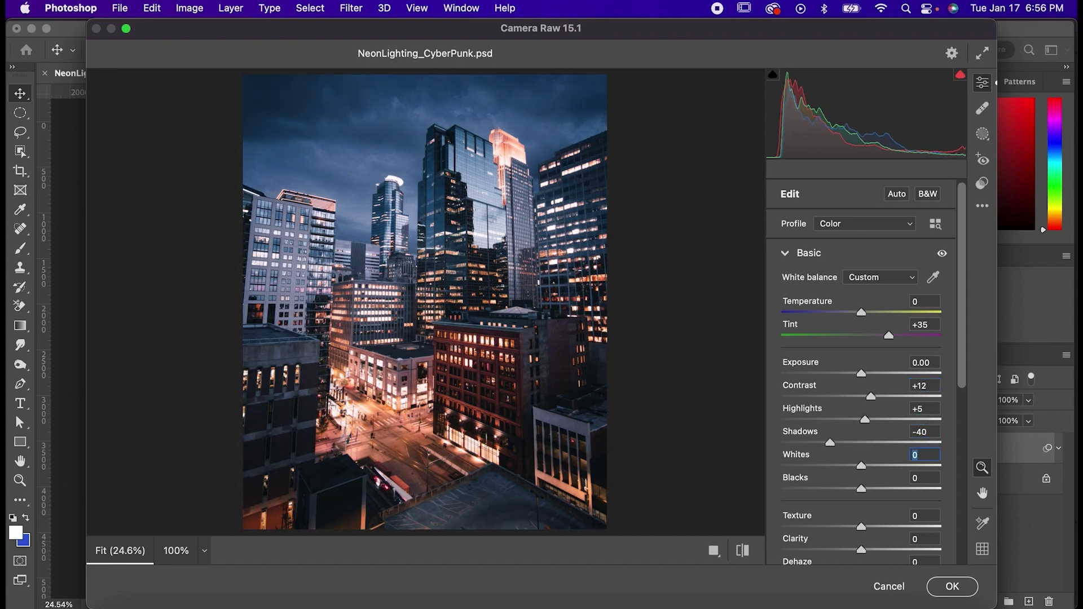
# Set Whites +30, Blacks -10, Clarity +35 and Saturation 25.
pyautogui.write('30')
pyautogui.press('Tab')
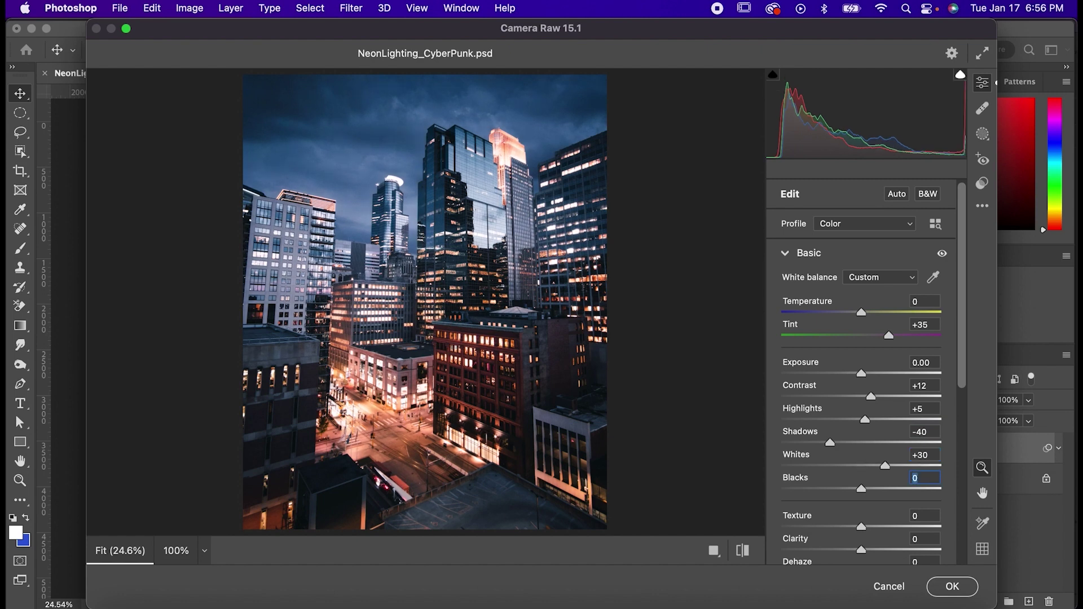
pyautogui.write('-10')
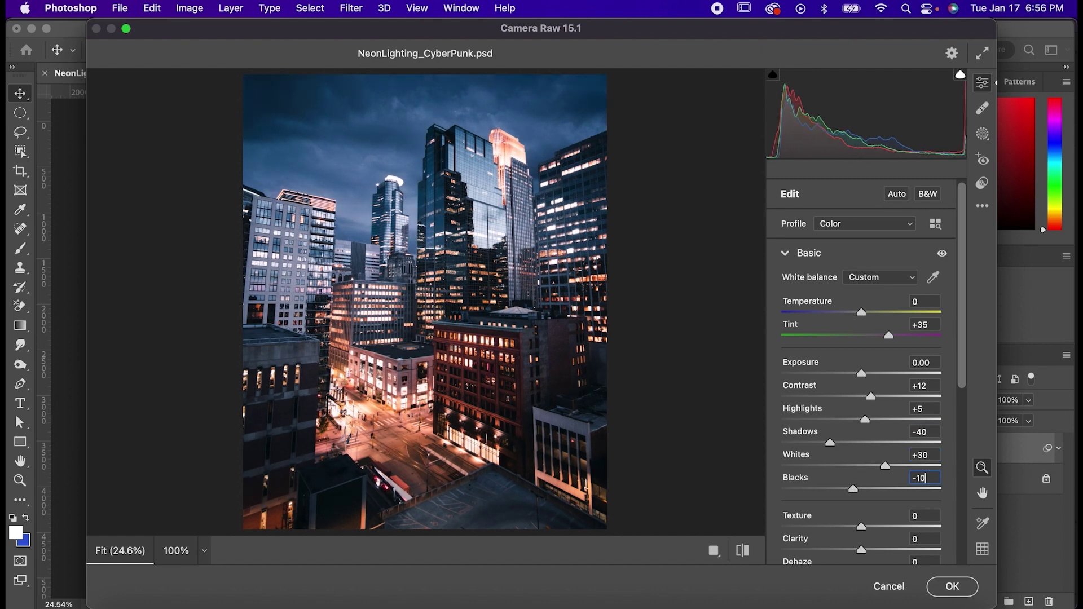
pyautogui.write('35')
pyautogui.scroll(-5, 861, 367)
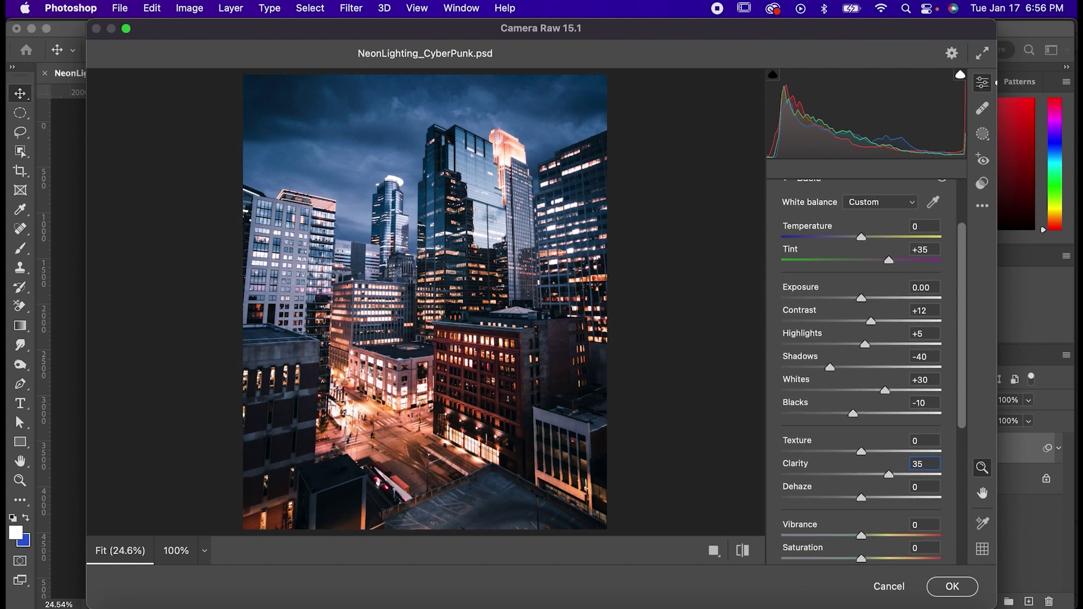
pyautogui.press('Tab')
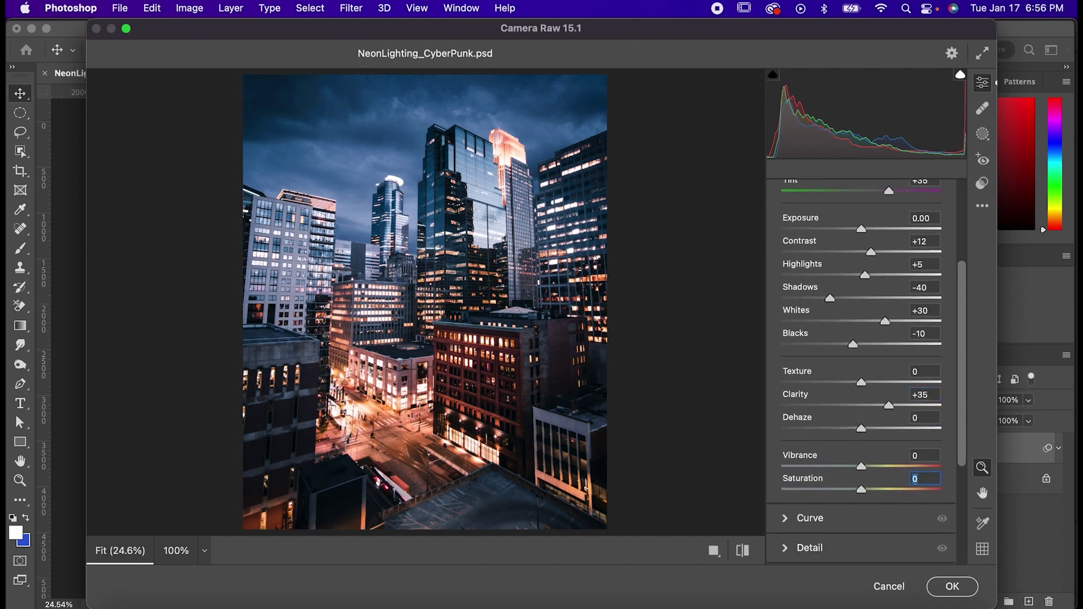
pyautogui.write('25')
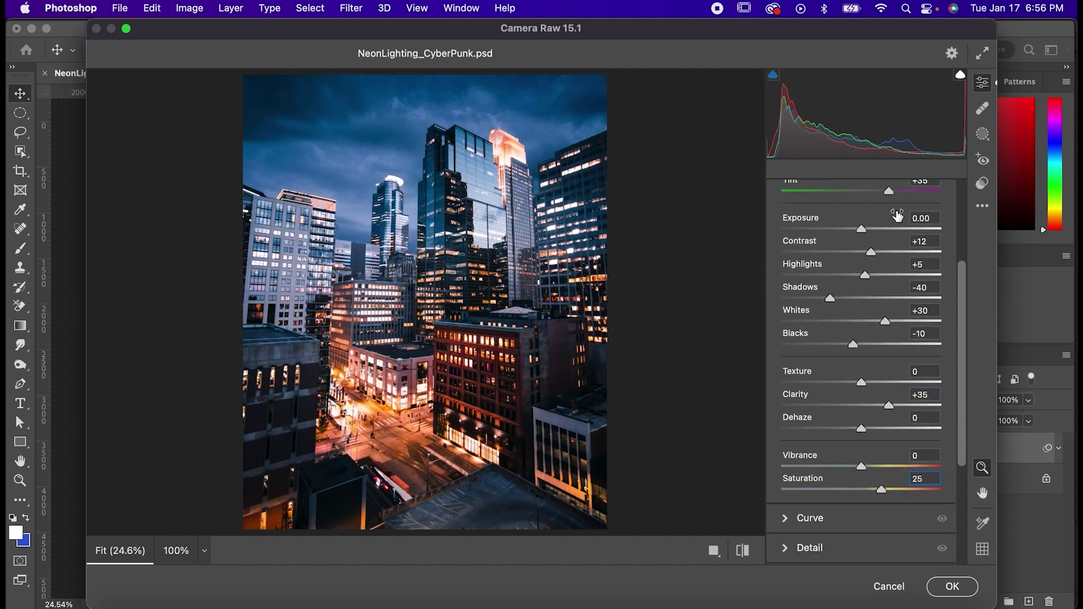
pyautogui.scroll(-5, 865, 434)
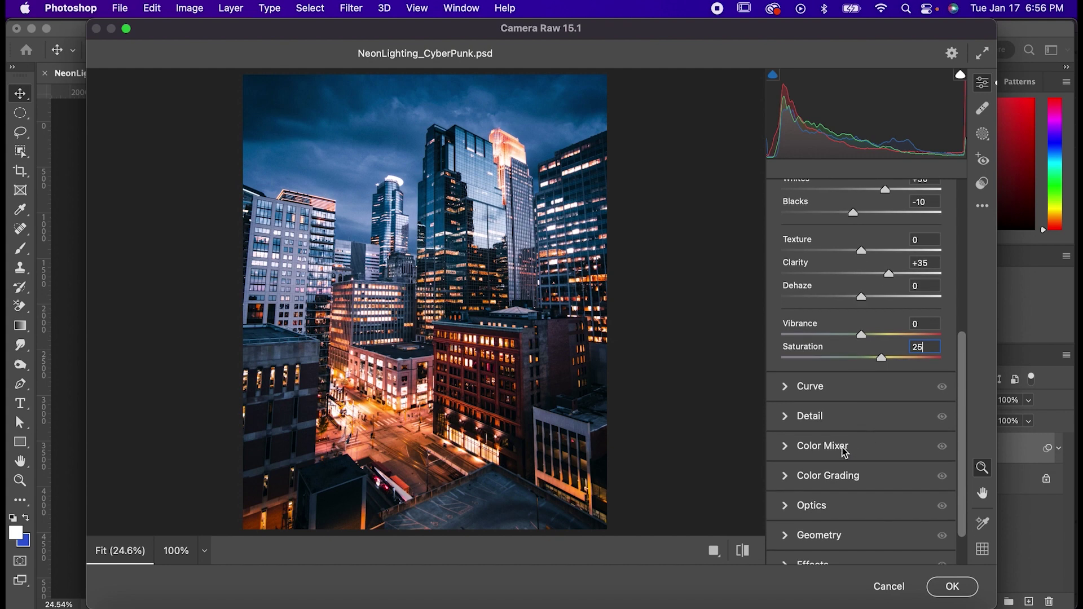
# In the Color Mixer, set Reds hue to -7 and shift the other colours' hues.
pyautogui.click(843, 448)
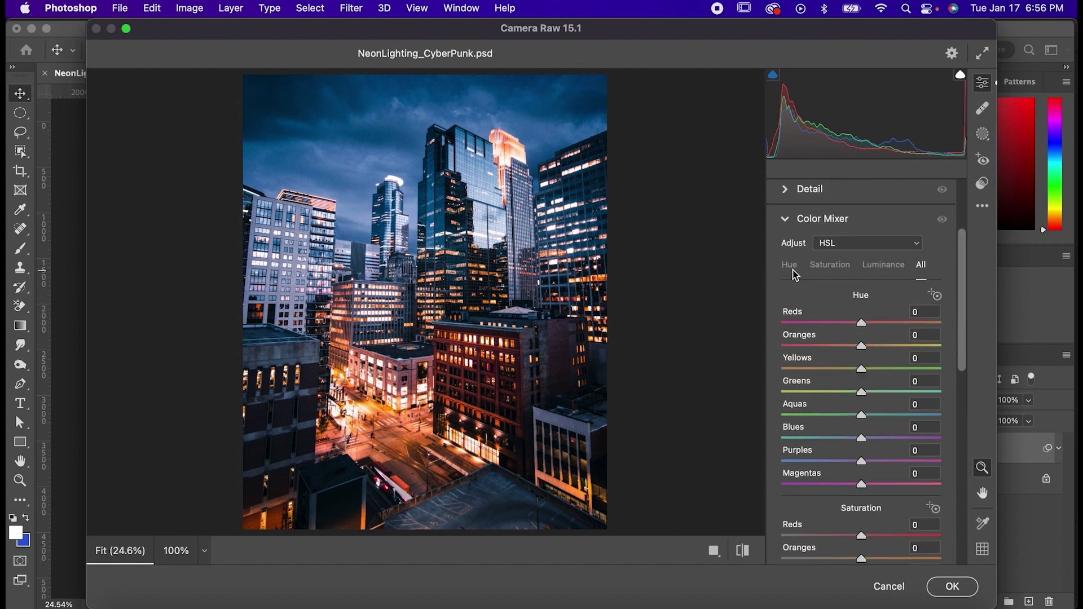
pyautogui.click(791, 269)
pyautogui.click(925, 295)
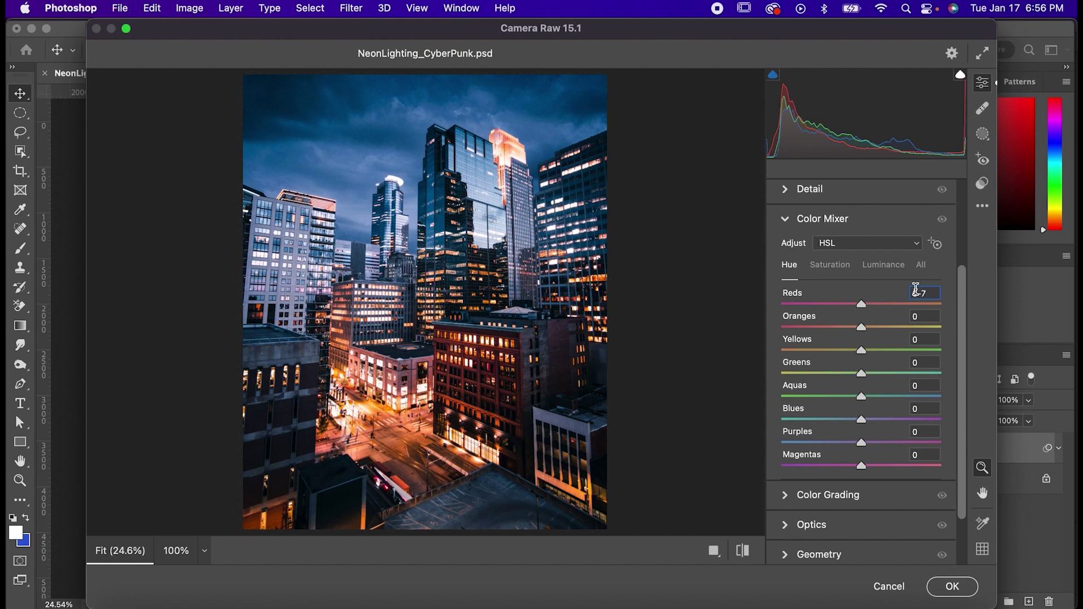
pyautogui.press('Tab')
pyautogui.write('-10')
pyautogui.write('10')
pyautogui.write('50')
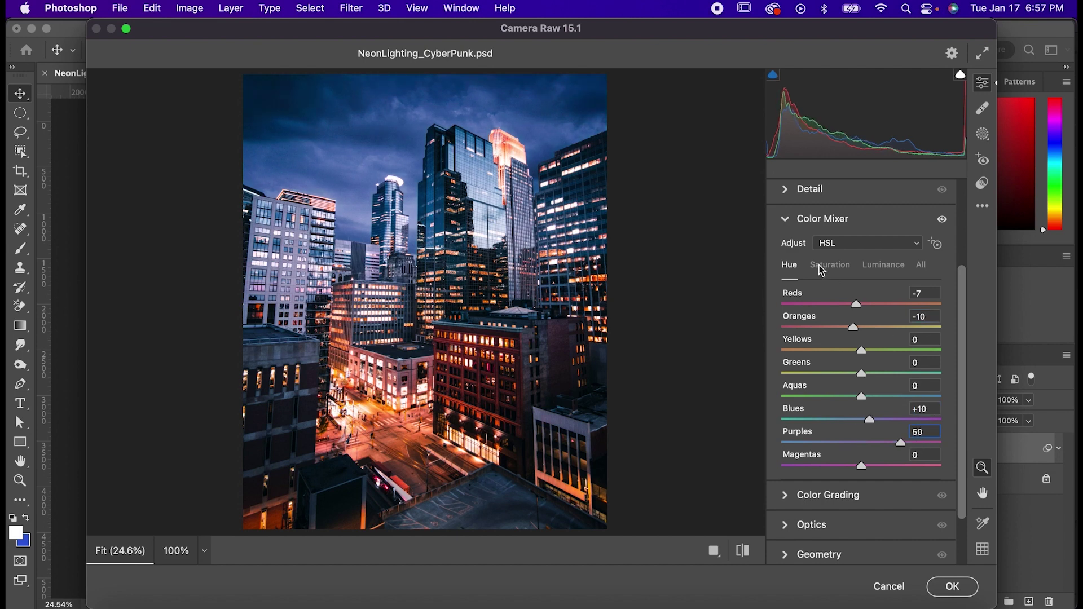
# Set saturation to Reds -50, Oranges -40, Blues +50 and Purples 30.
pyautogui.click(829, 264)
pyautogui.click(919, 293)
pyautogui.write('-')
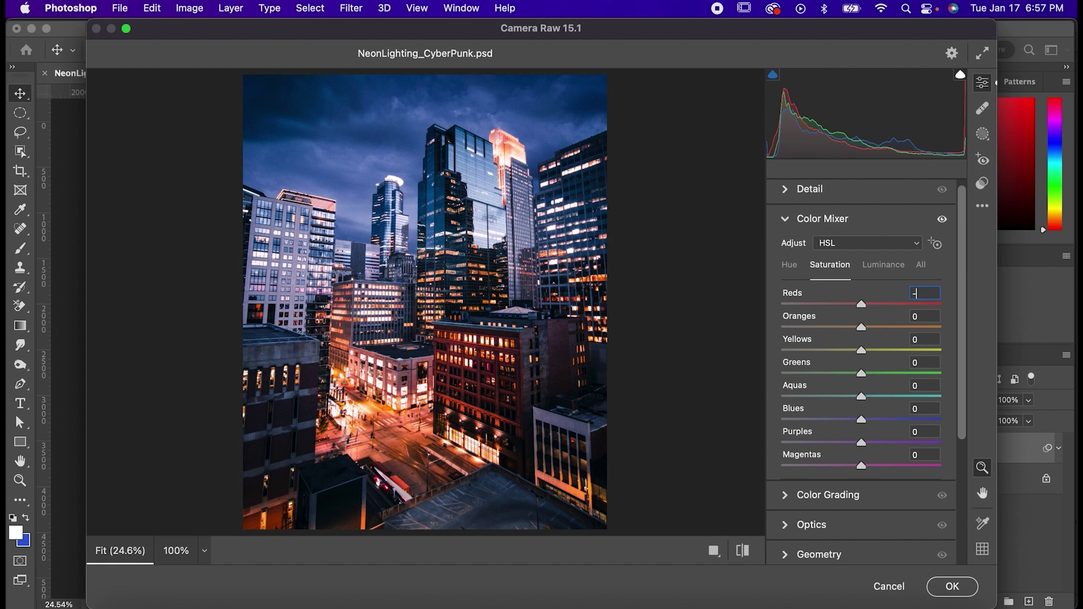
pyautogui.write('50')
pyautogui.write('-40')
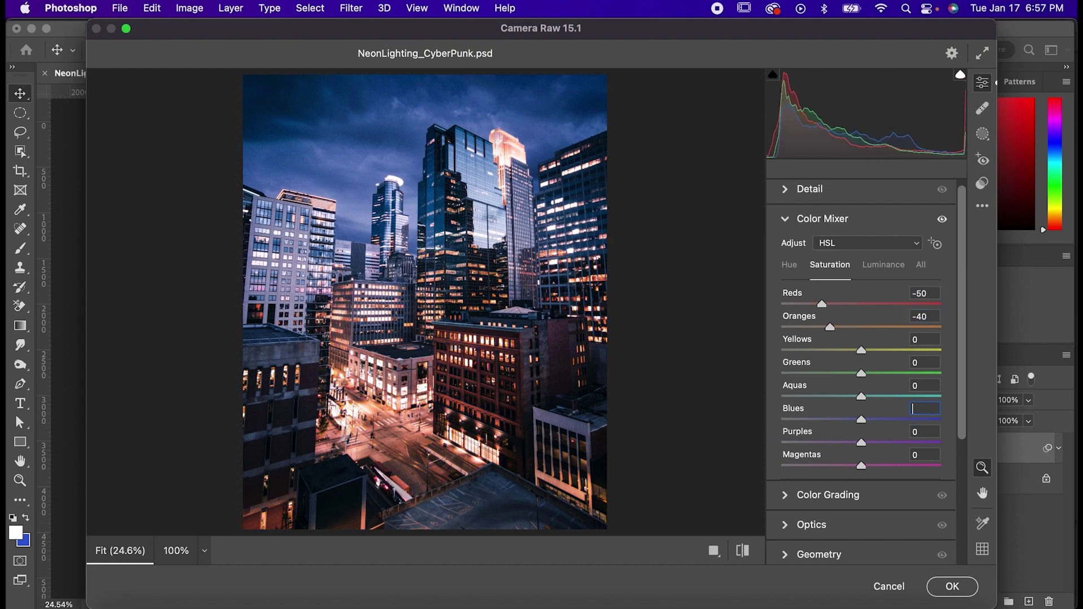
pyautogui.write('50')
pyautogui.click(923, 433)
pyautogui.write('30')
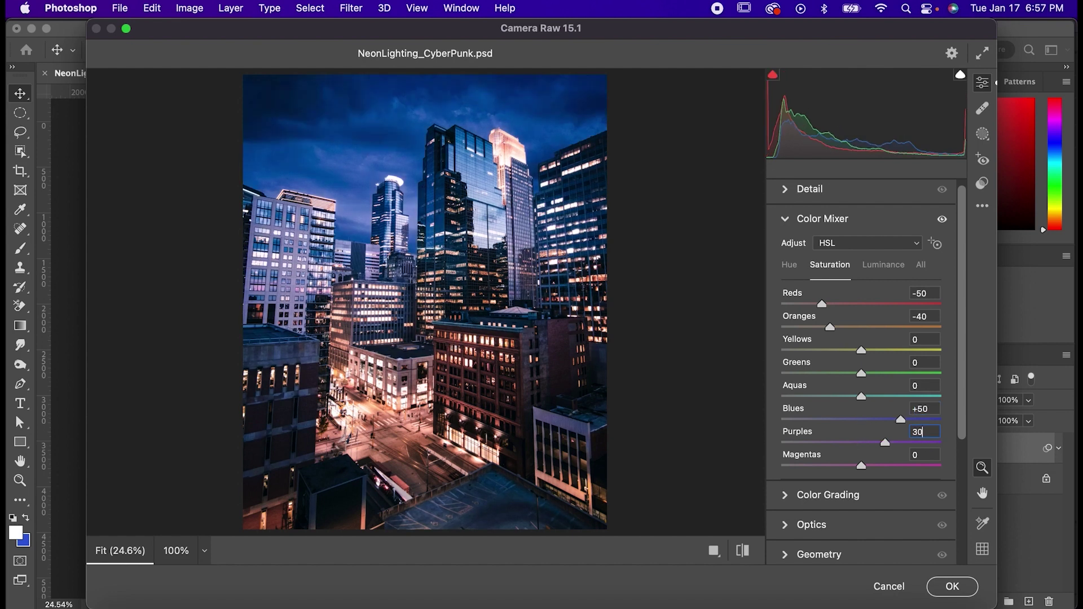
# Set luminance to Oranges +20, Blues -25 and Purples 50.
pyautogui.click(882, 265)
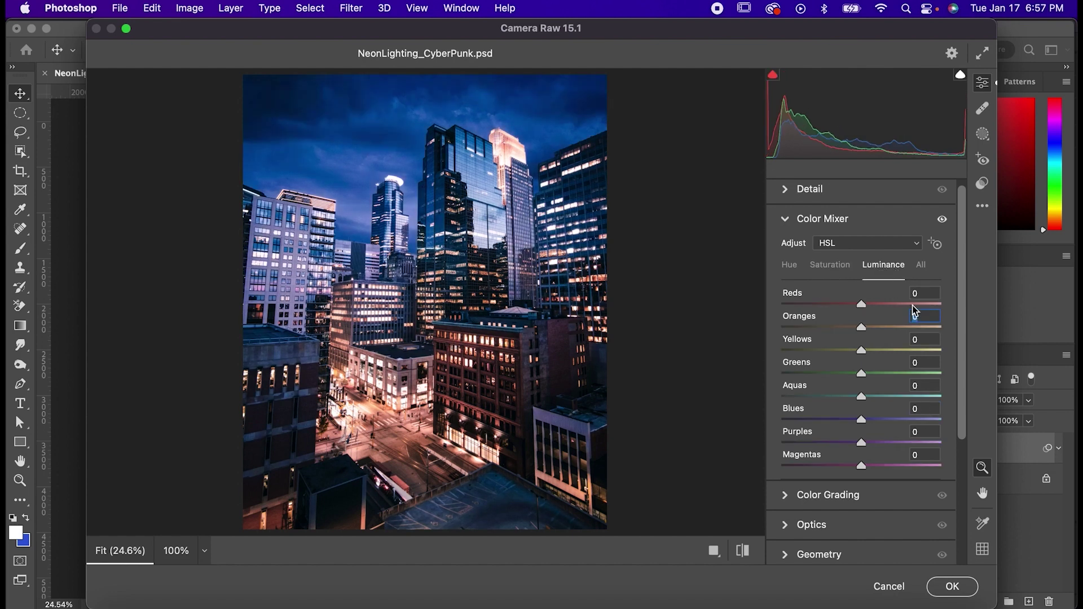
pyautogui.write('20')
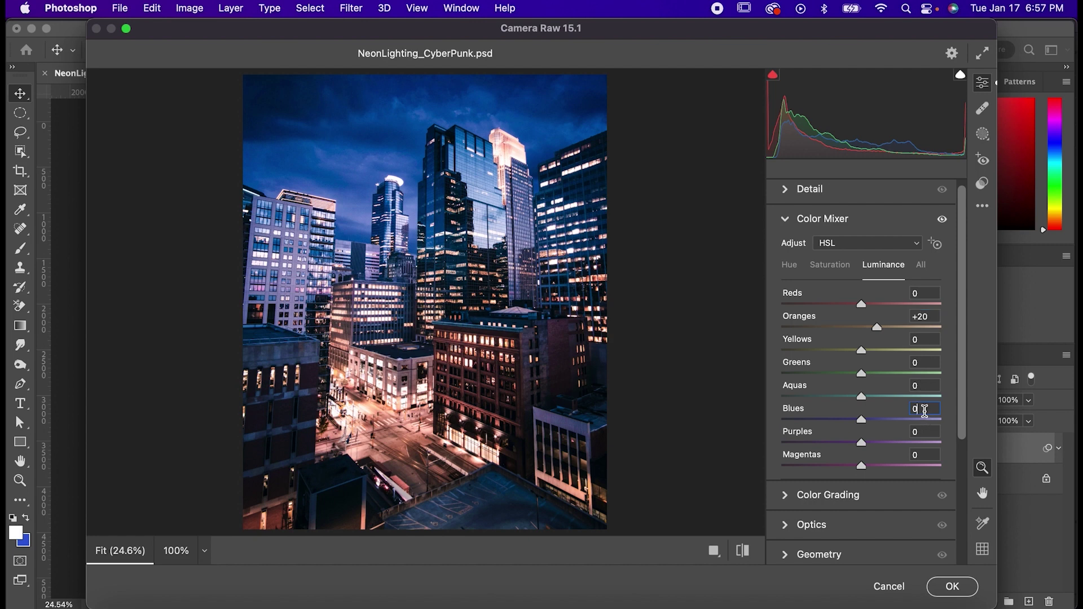
pyautogui.write('-25')
pyautogui.press('Tab')
pyautogui.click(925, 432)
pyautogui.press('BackSpace')
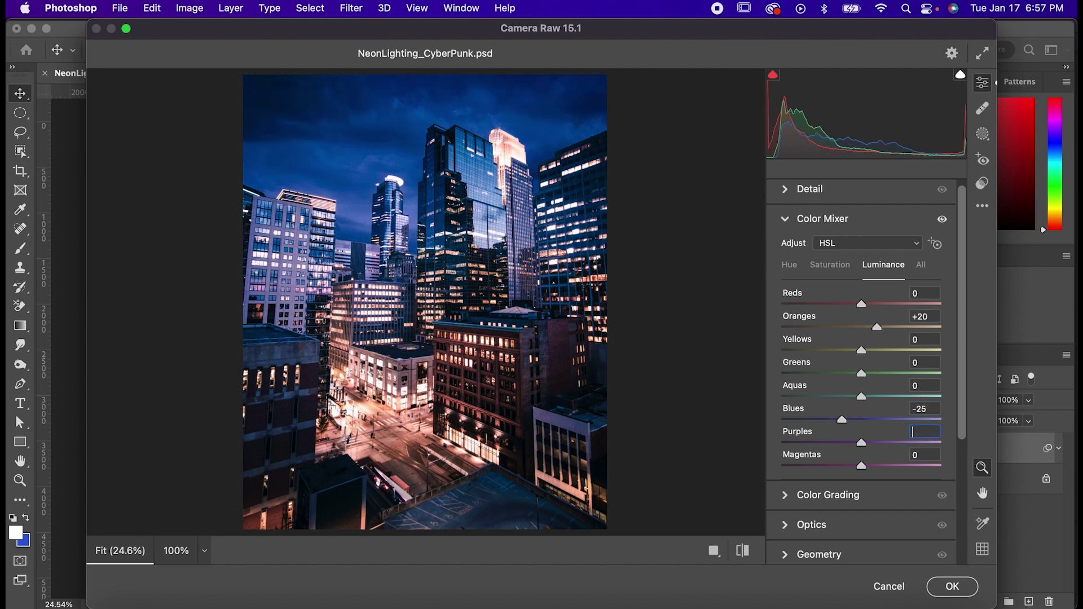
pyautogui.write('50')
pyautogui.scroll(-2, 903, 502)
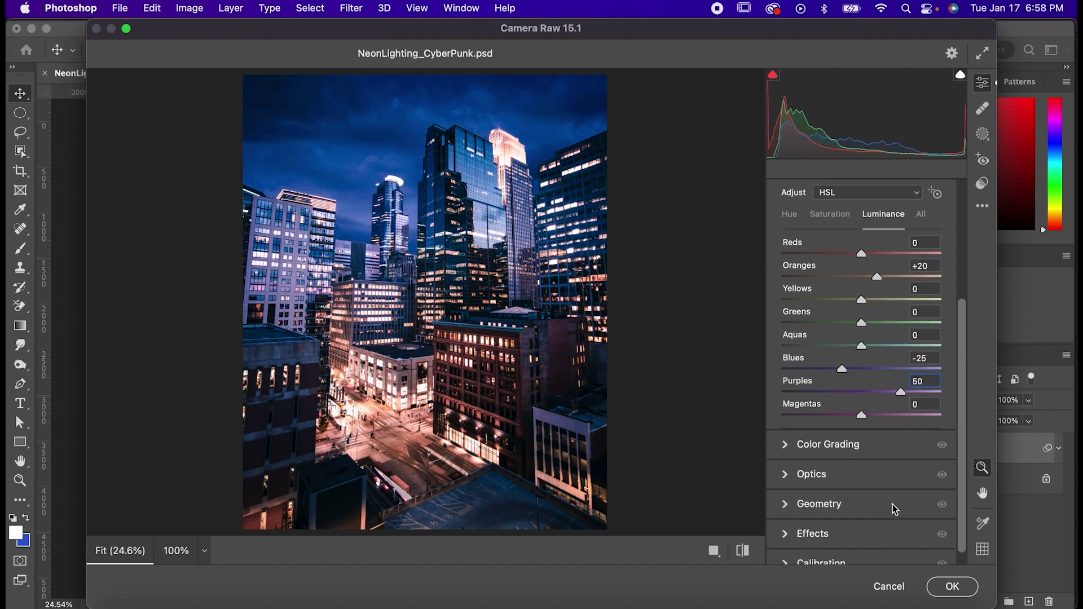
# Set Effects Vignetting to -25 and commit the Camera Raw Filter to Layer 1.
pyautogui.click(875, 518)
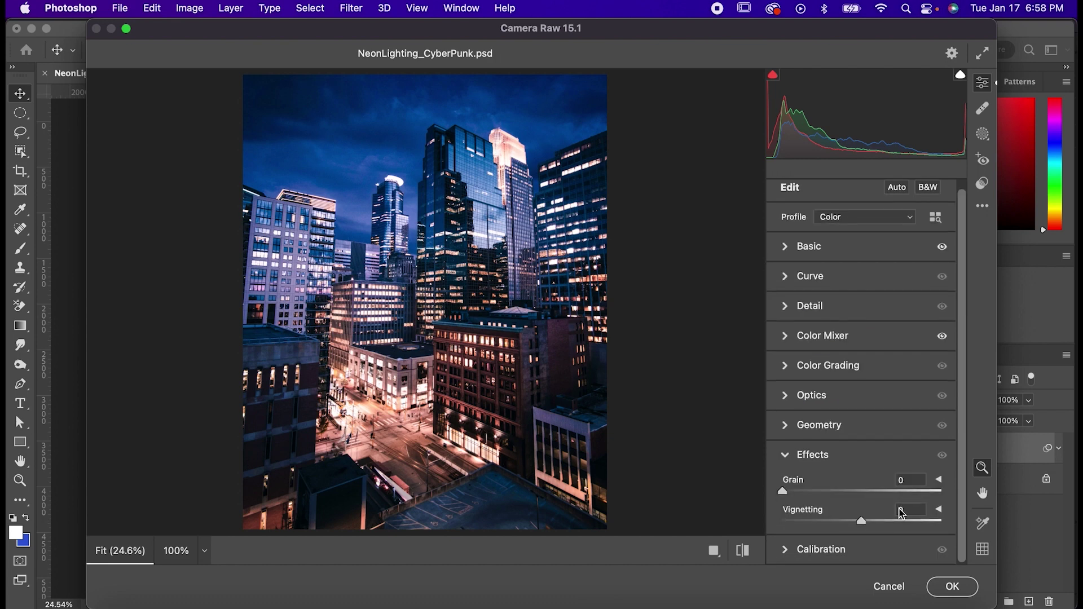
pyautogui.click(901, 510)
pyautogui.press('BackSpace')
pyautogui.write('-25')
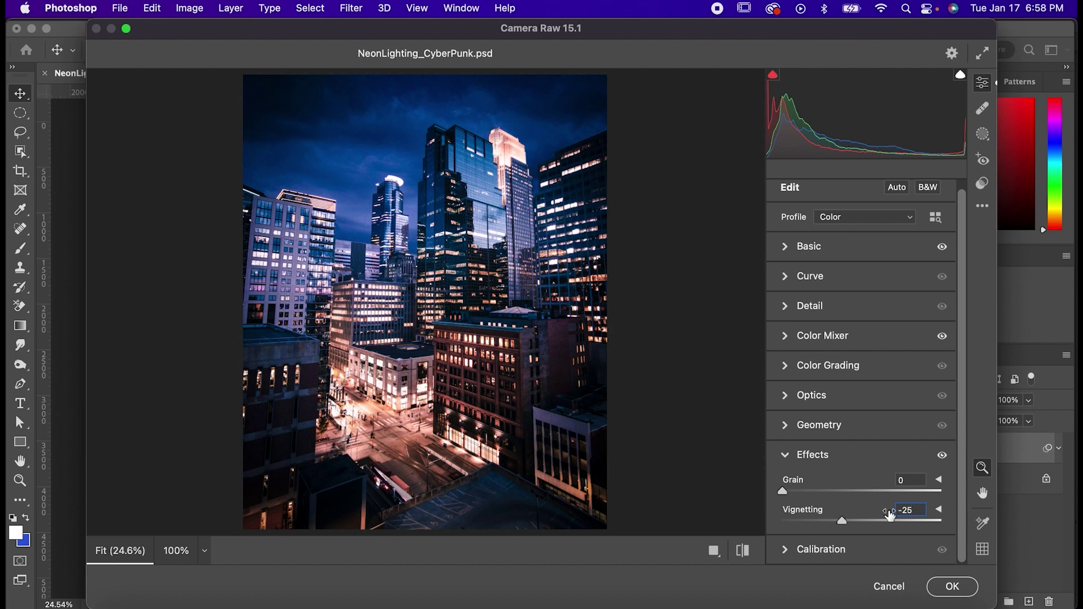
pyautogui.press('Return')
pyautogui.click(951, 588)
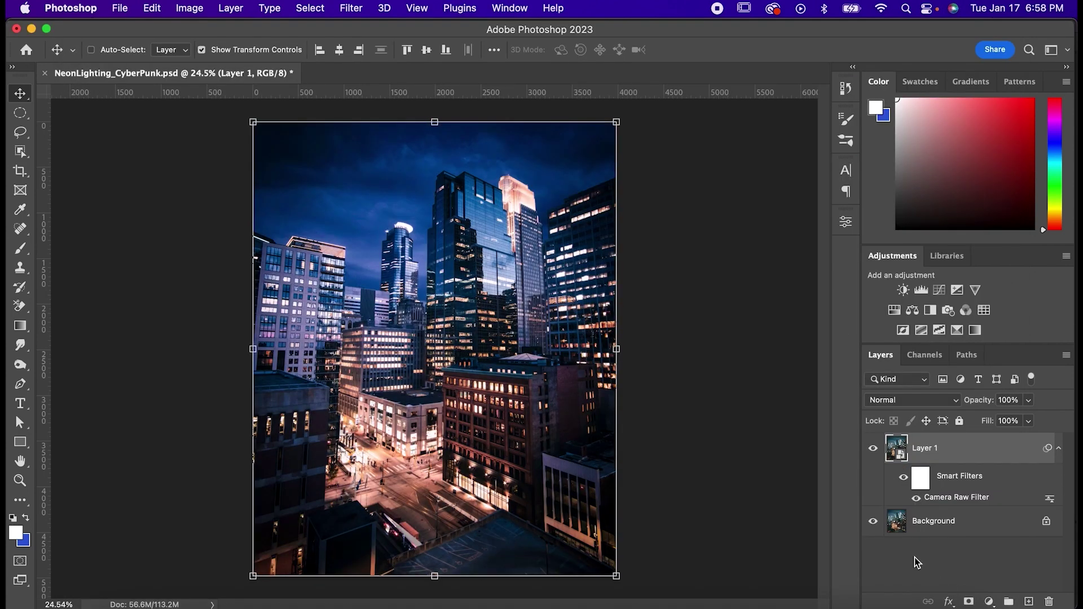
# Add a Posterize adjustment at 5 levels and a Threshold at 255 with 35% fill.
pyautogui.click(922, 330)
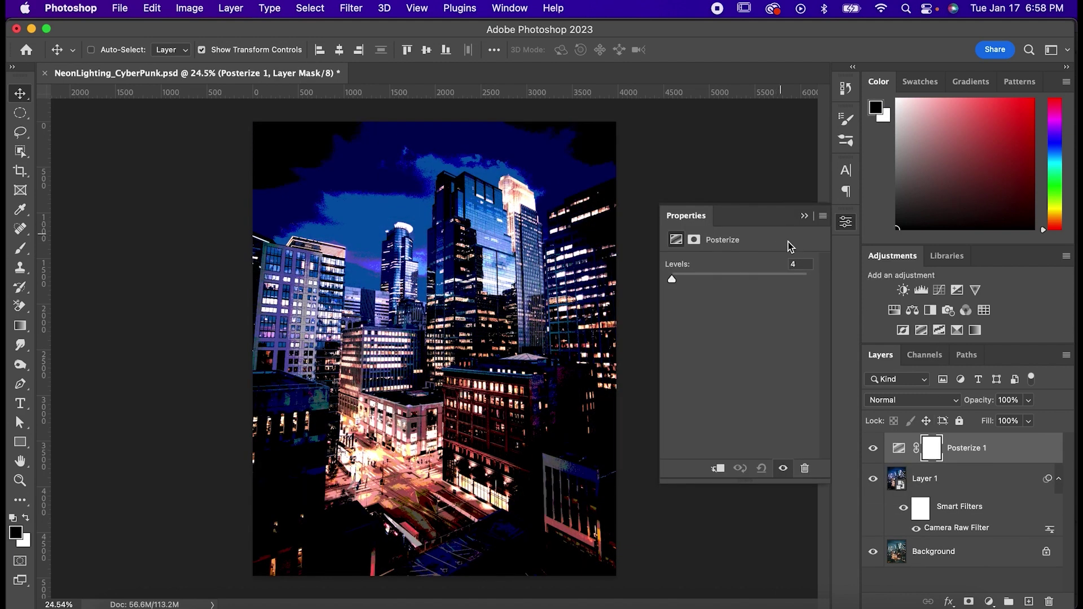
pyautogui.write('5')
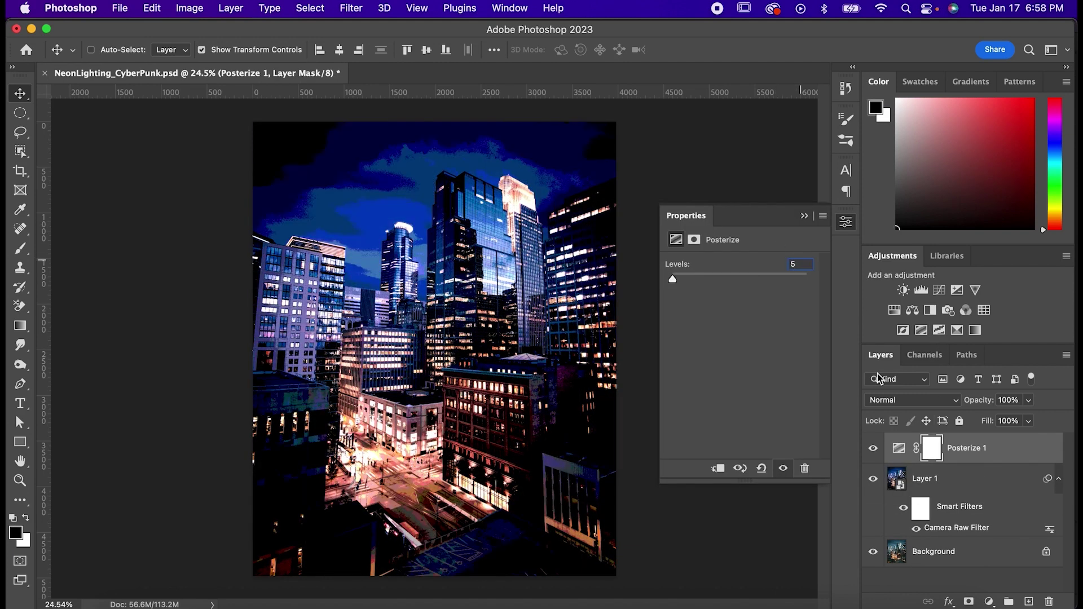
pyautogui.click(939, 330)
pyautogui.moveTo(739, 345); pyautogui.dragTo(809, 346)
pyautogui.click(998, 421)
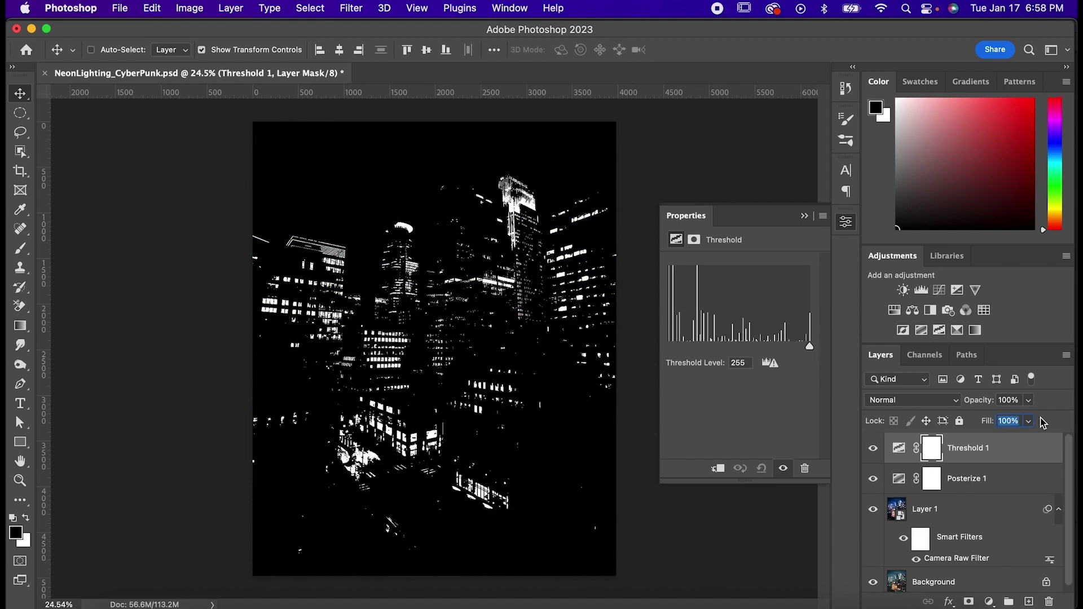
pyautogui.write('35')
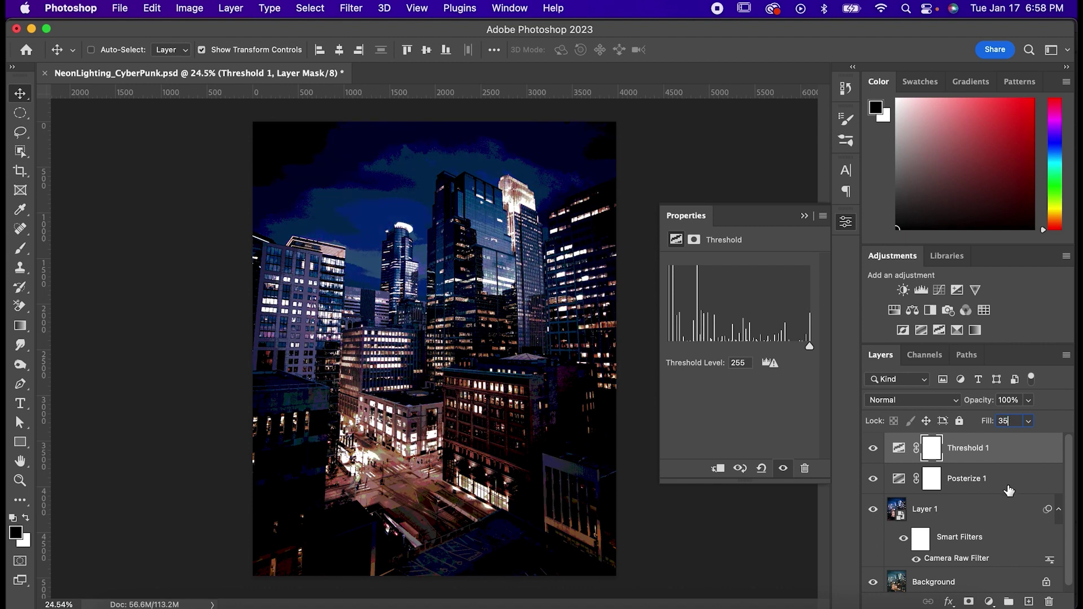
# Toggle the Posterize 1 and Threshold 1 layers' visibility to compare the effects.
pyautogui.click(1010, 485)
pyautogui.click(1004, 449)
pyautogui.click(969, 490)
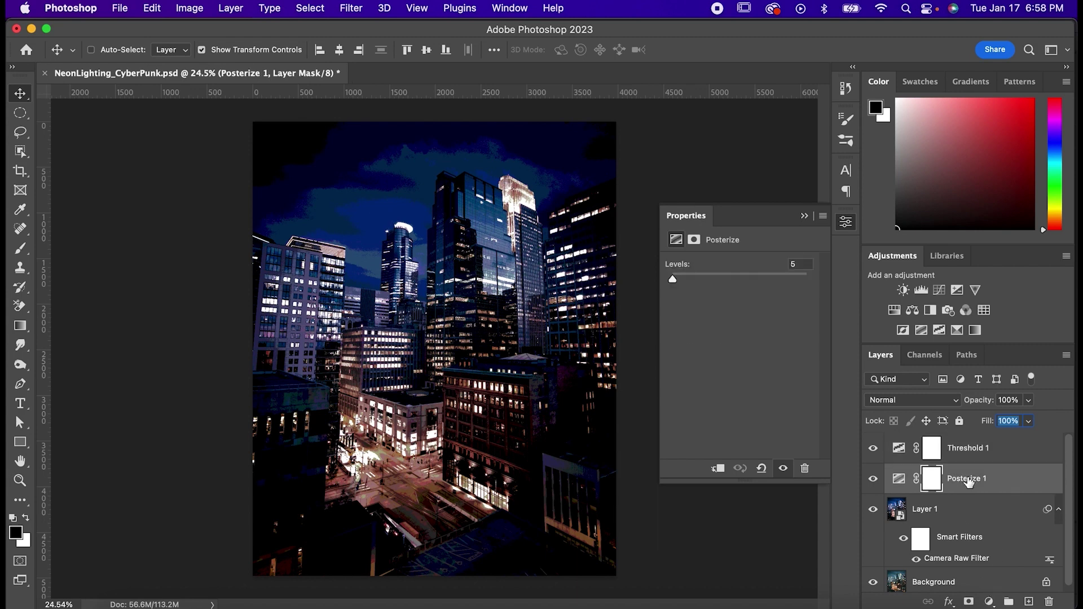
pyautogui.click(873, 478)
pyautogui.click(874, 450)
pyautogui.click(874, 450)
pyautogui.click(873, 451)
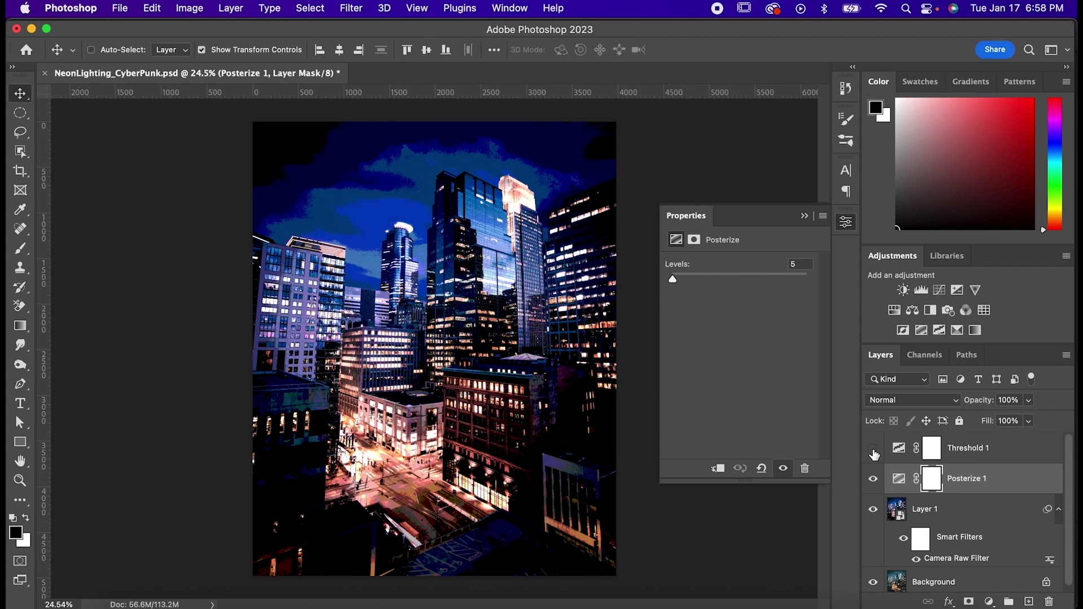
pyautogui.click(873, 450)
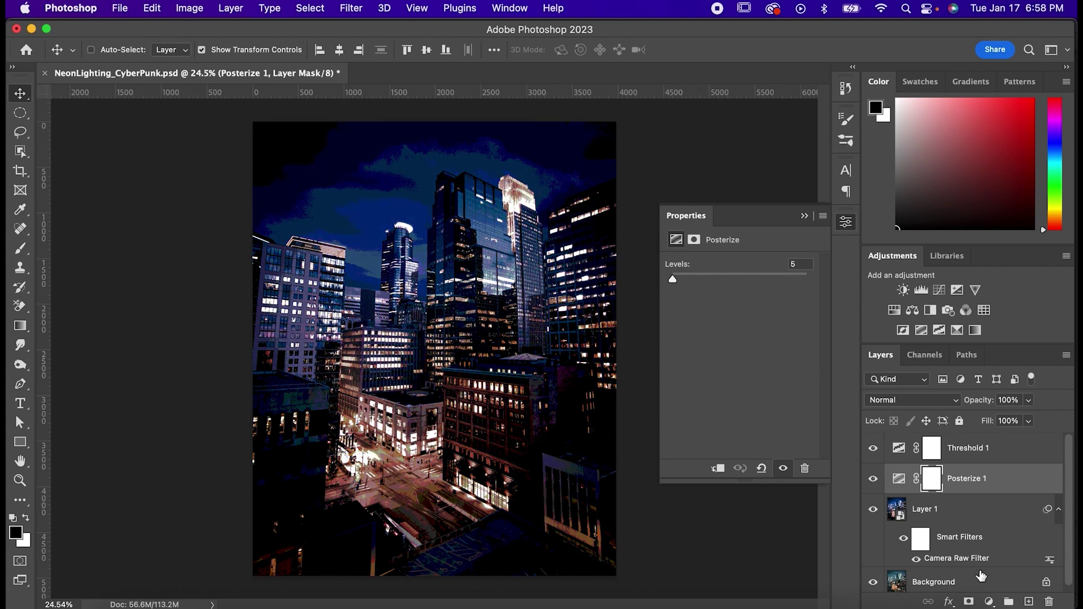
# Add a Solid Color fill layer in purple #b541ce.
pyautogui.click(988, 601)
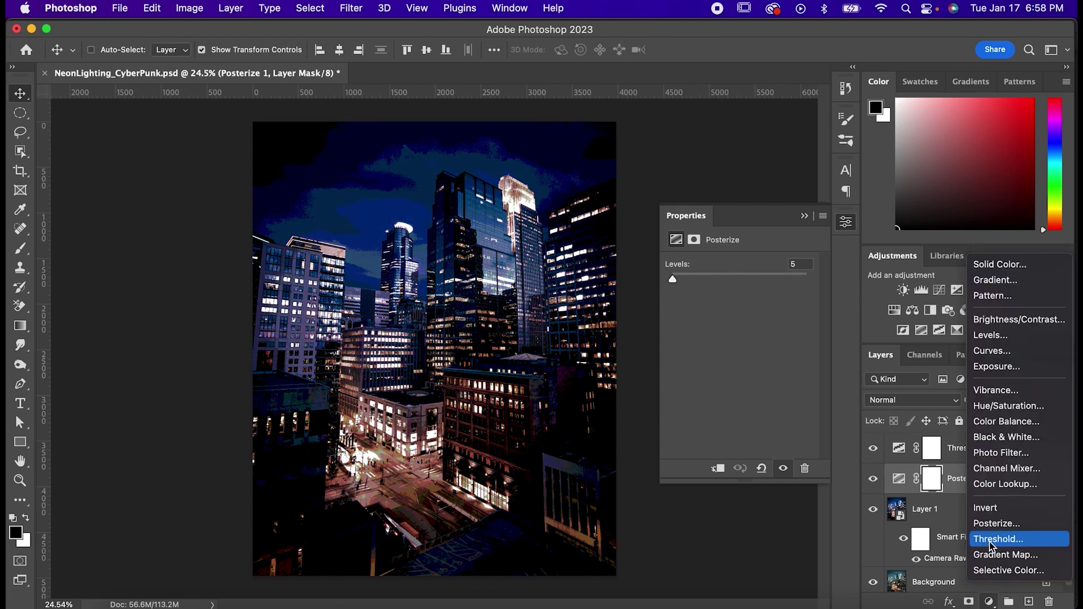
pyautogui.click(991, 264)
pyautogui.click(676, 180)
pyautogui.click(759, 164)
pyautogui.click(759, 154)
pyautogui.click(711, 164)
pyautogui.click(683, 159)
pyautogui.click(759, 163)
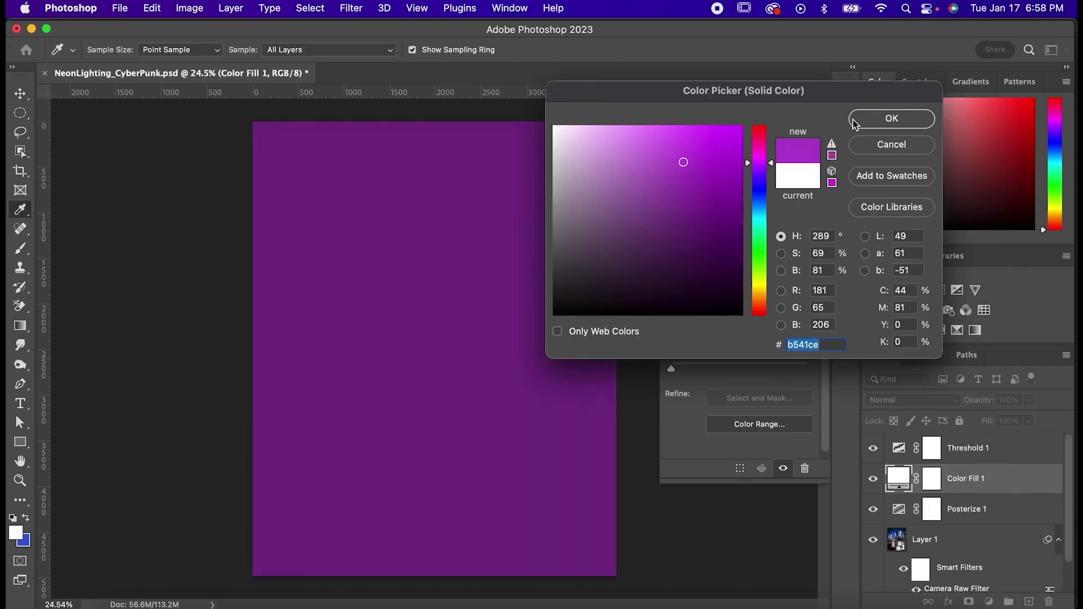
pyautogui.click(891, 118)
# Set Color Fill 1 blend mode to Overlay and reselect Layer 1.
pyautogui.click(909, 400)
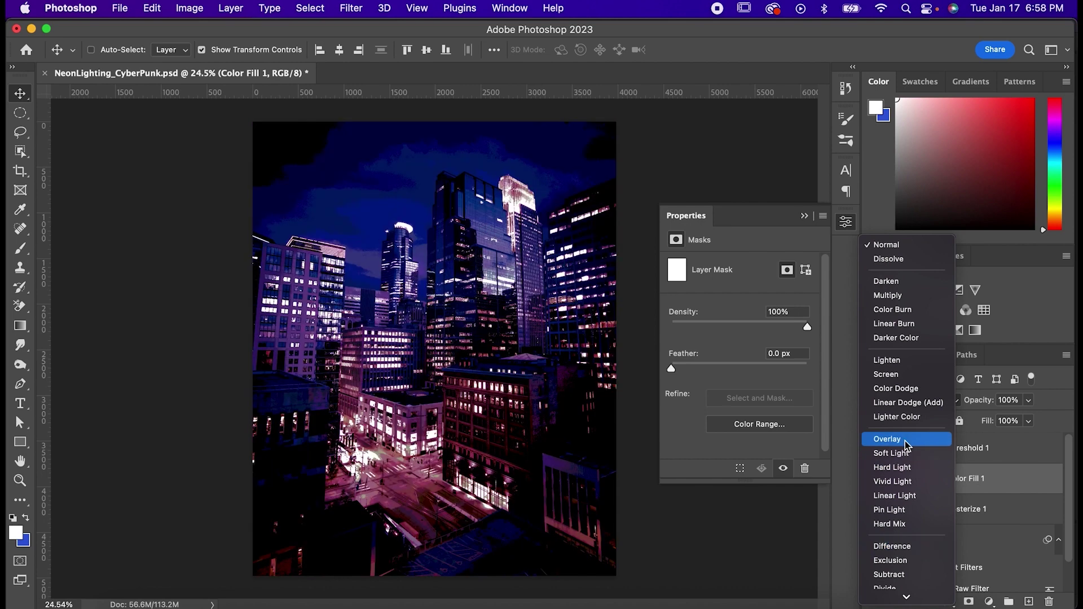
pyautogui.click(902, 442)
pyautogui.scroll(-1, 931, 556)
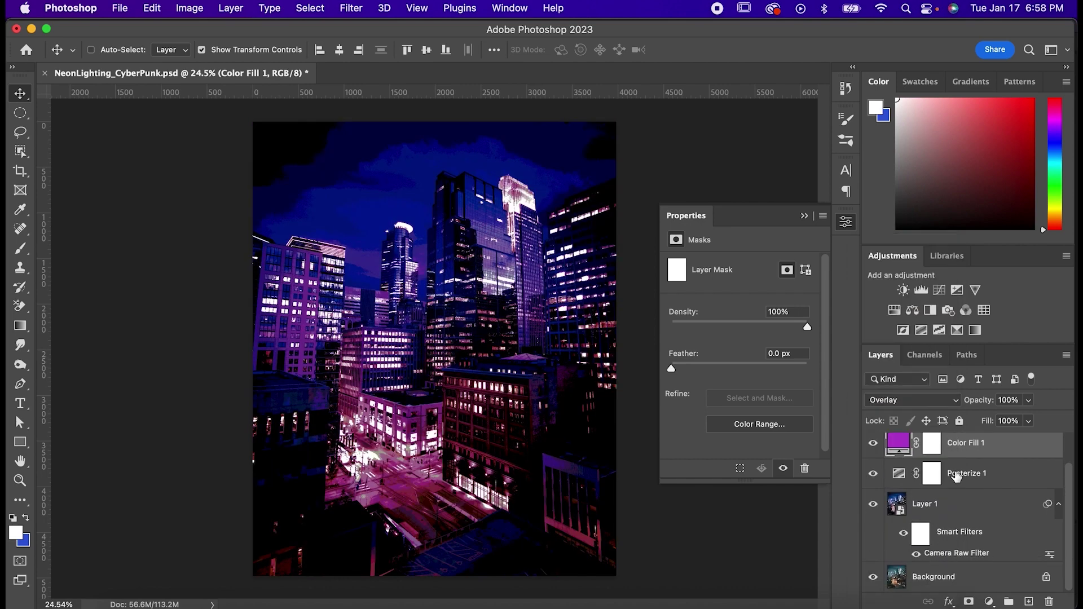
pyautogui.click(962, 505)
pyautogui.click(350, 8)
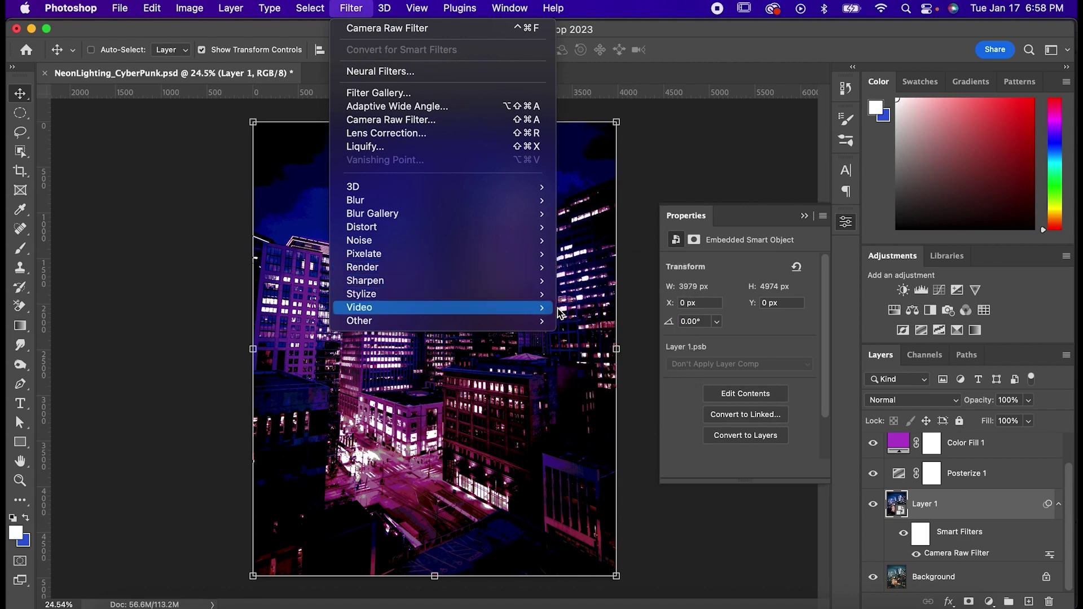
# Apply Oil Paint with Stylization 5.5, Cleanliness 4.5, Scale 7.0 and Bristle Detail 7.5.
pyautogui.moveTo(541, 298)
pyautogui.click(592, 348)
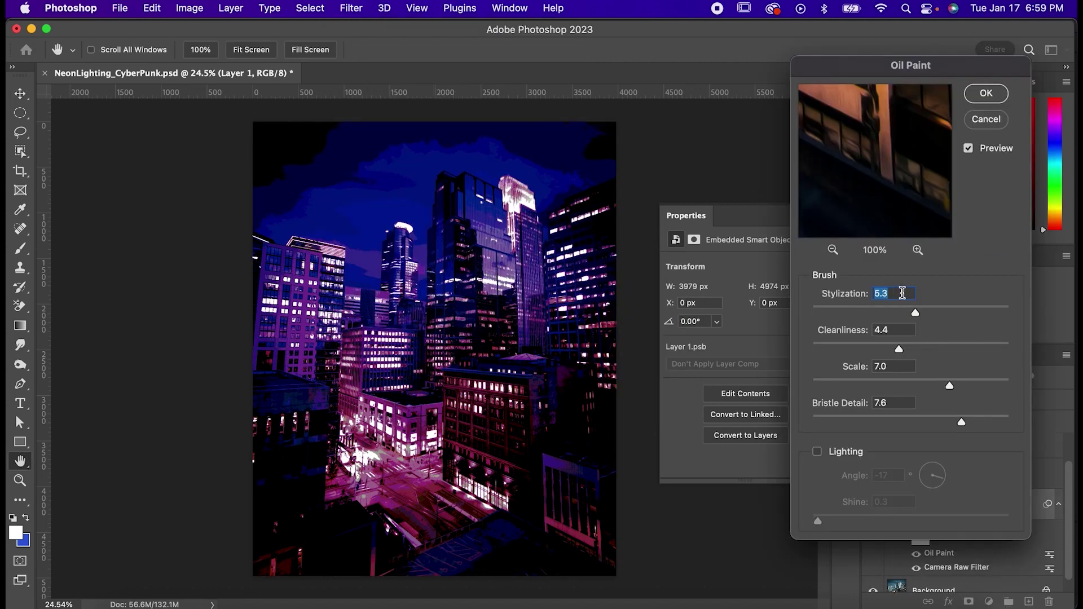
pyautogui.write('5.5')
pyautogui.click(903, 328)
pyautogui.press('BackSpace')
pyautogui.write('5')
pyautogui.press('Tab')
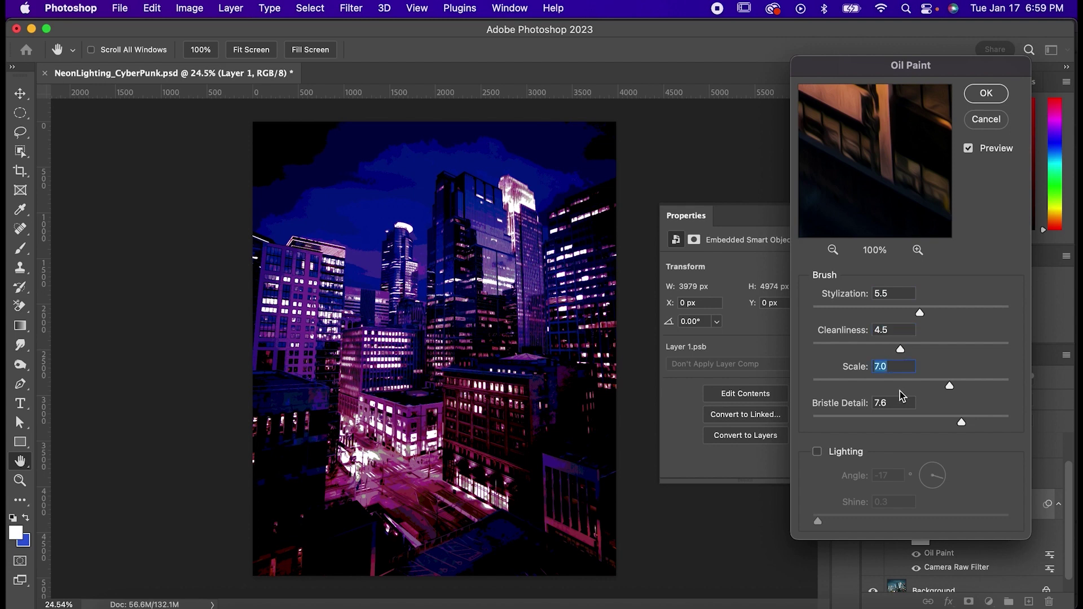
pyautogui.press('Tab')
pyautogui.press('BackSpace')
pyautogui.write('7.5')
pyautogui.click(985, 93)
# Close the Properties panel and recolour Color Fill 1 to pinker magenta #be21c0.
pyautogui.click(846, 222)
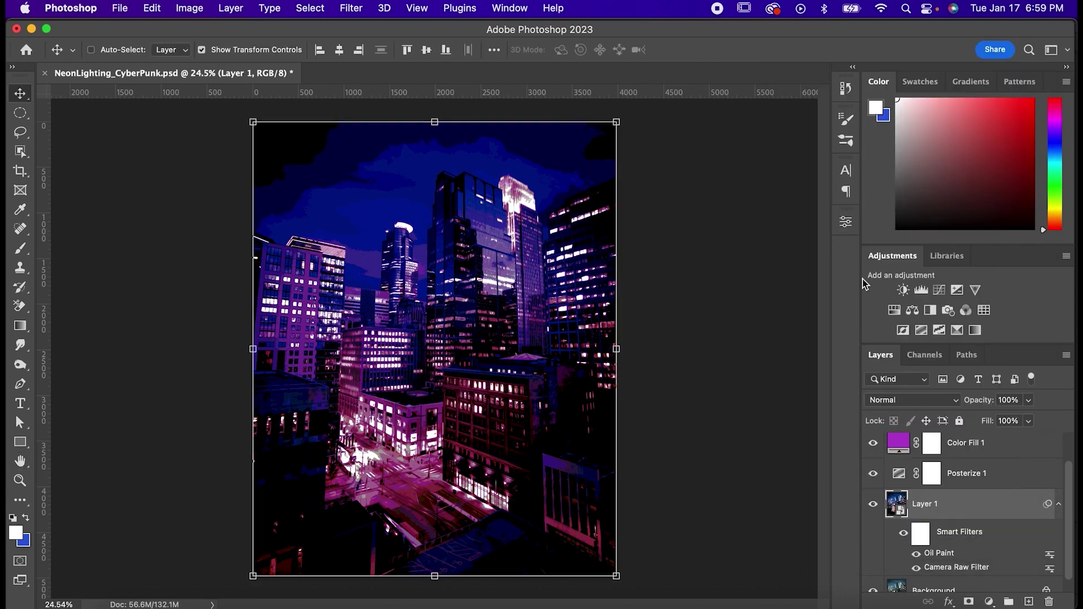
pyautogui.doubleClick(897, 443)
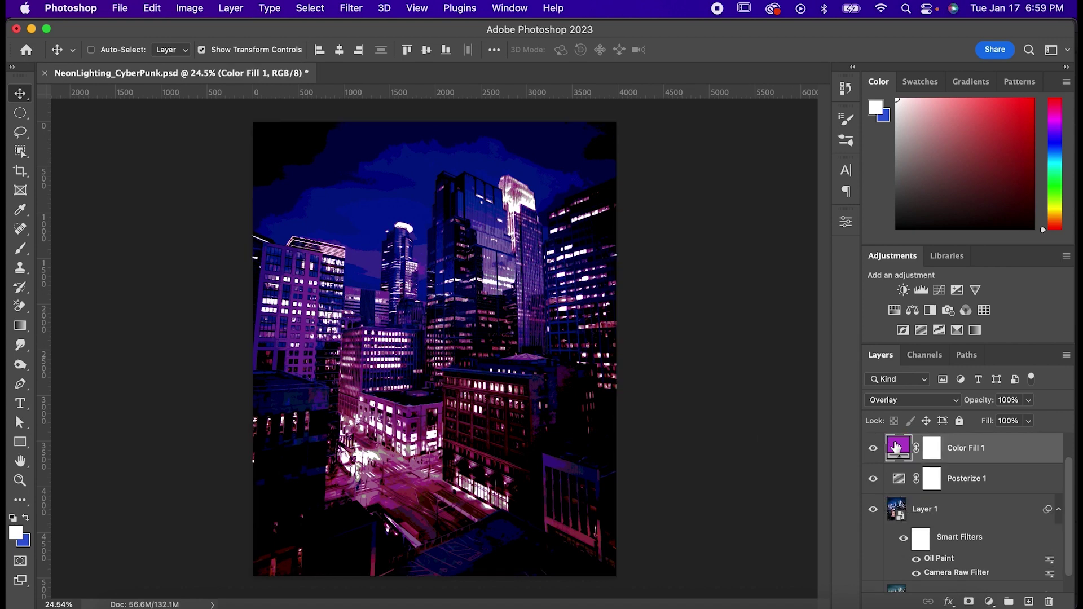
pyautogui.moveTo(673, 157)
pyautogui.mouseDown()
pyautogui.moveTo(643, 151)
pyautogui.moveTo(677, 140)
pyautogui.moveTo(684, 180)
pyautogui.moveTo(679, 165)
pyautogui.mouseUp()
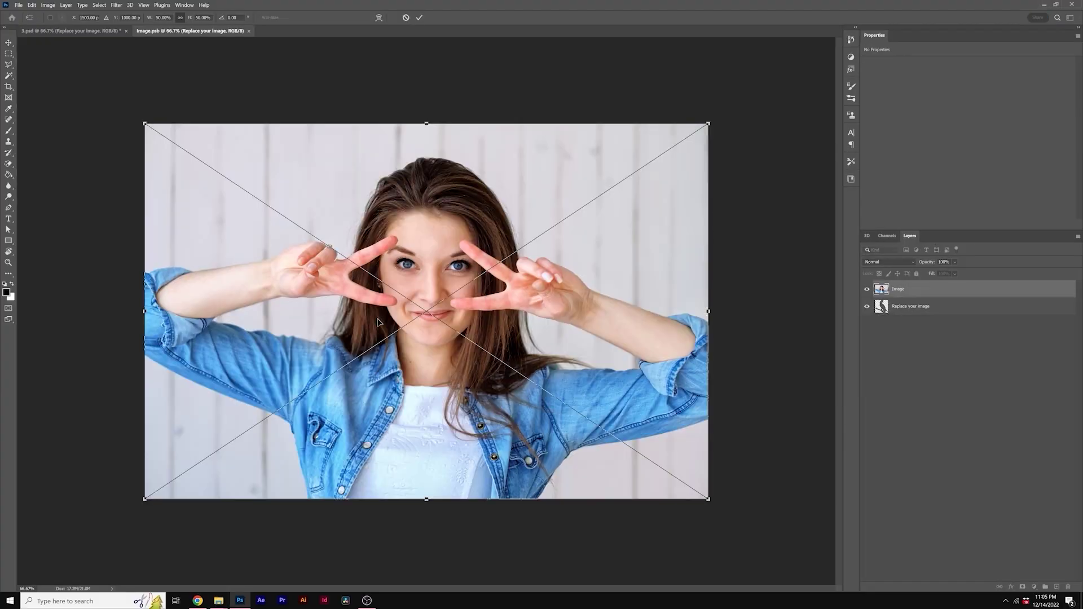
# Switch from 3.psd to the Pop Art Photo Template.psd document.
pyautogui.click(90, 31)
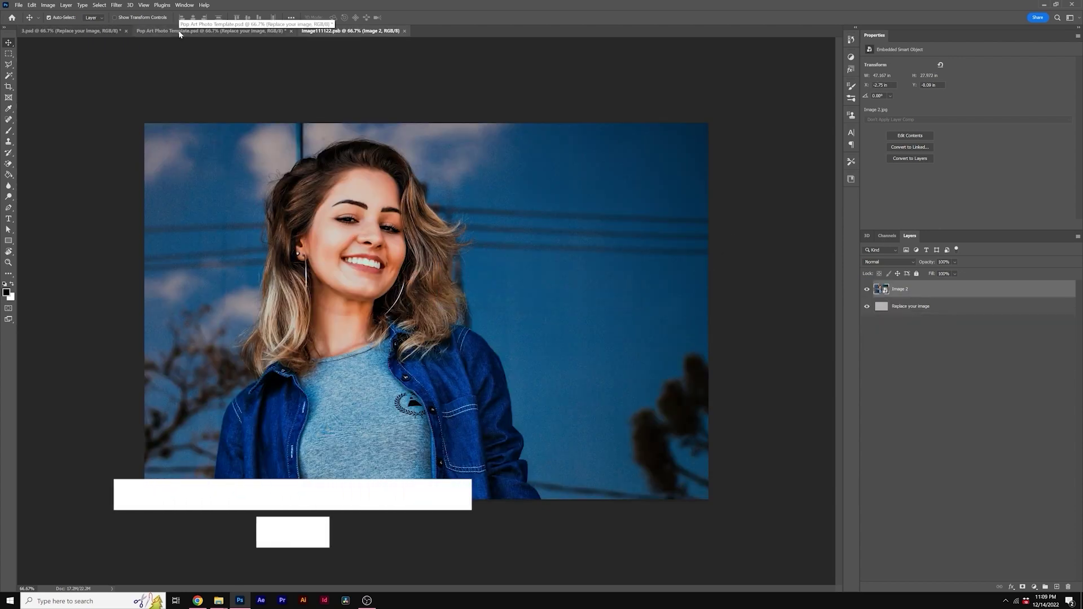
pyautogui.click(179, 31)
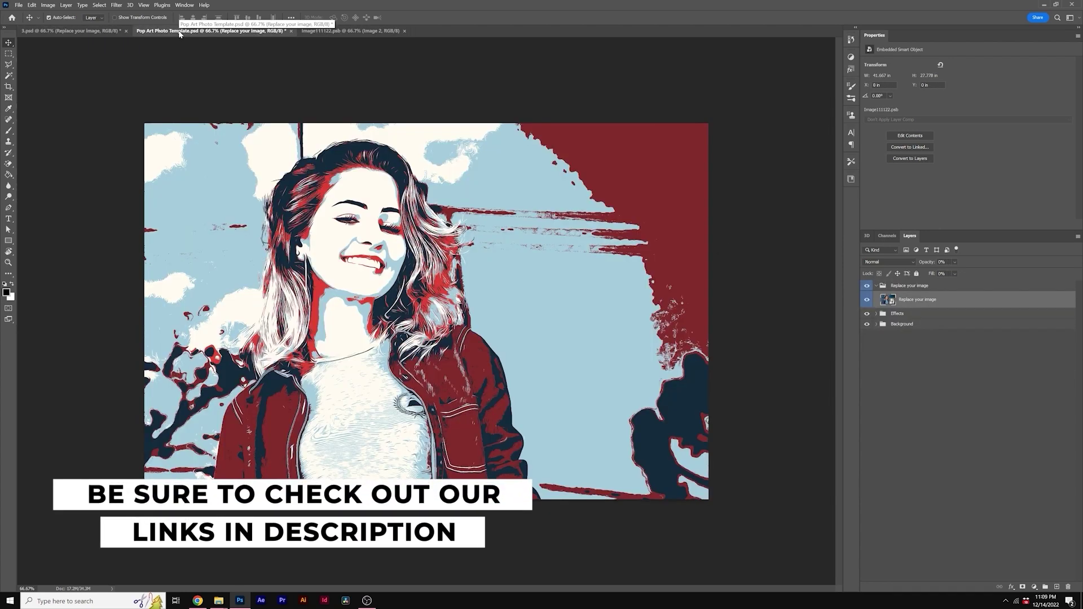